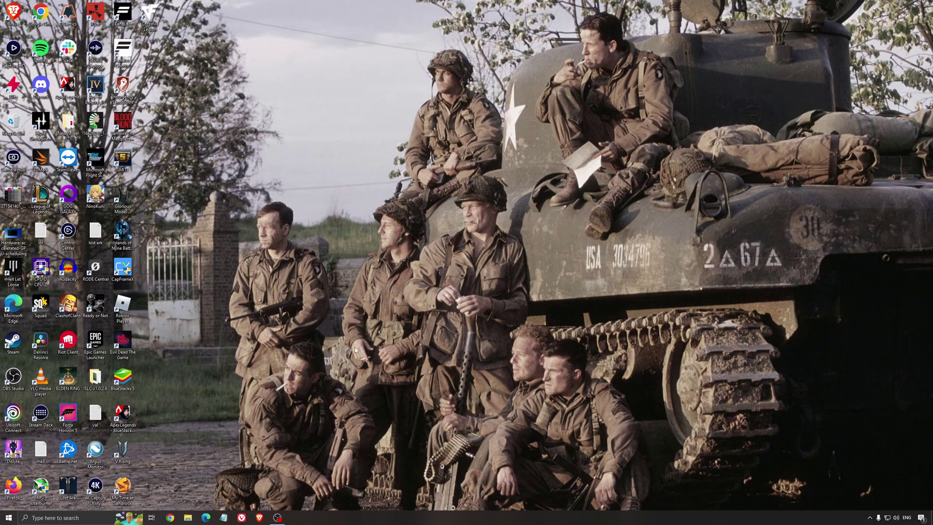
# Open the Windows Game Mode settings page
pyautogui.click(80, 518)
pyautogui.write('game mo')
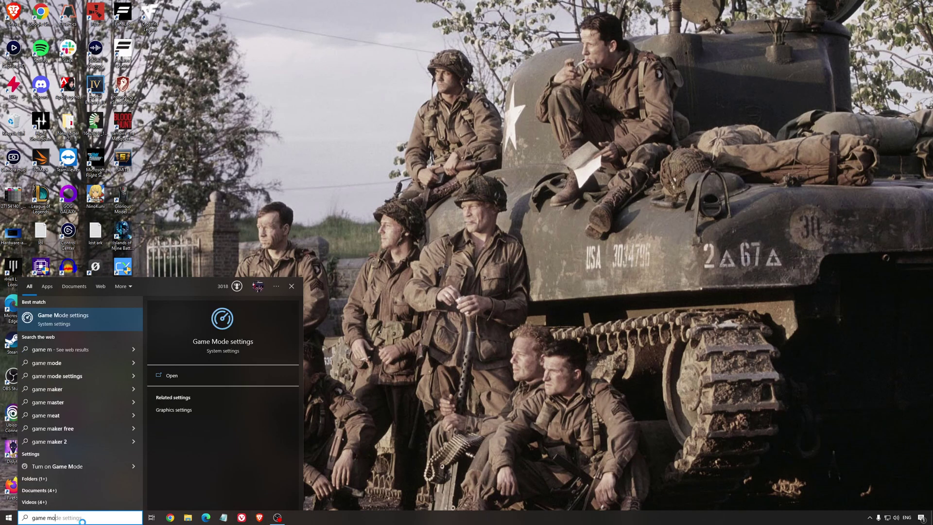
pyautogui.press('Return')
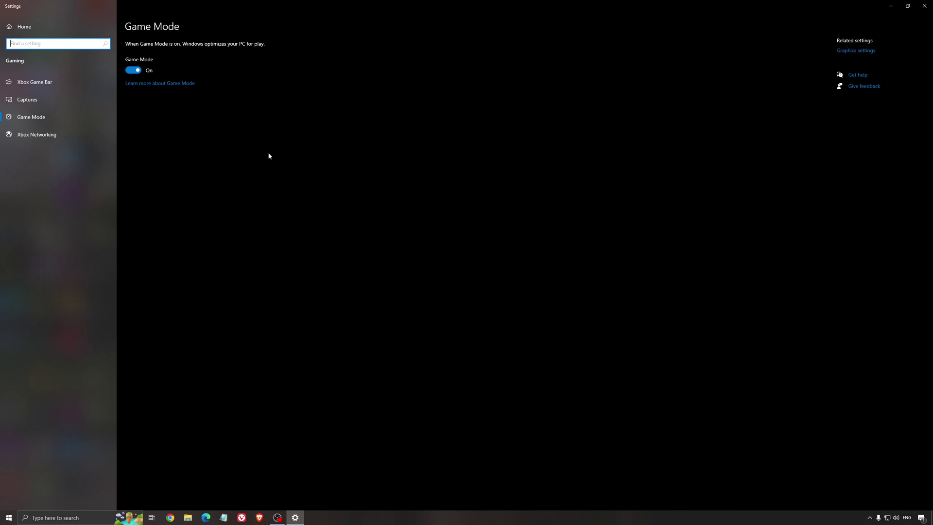
# Check the Xbox Game Bar and Captures settings, and close the settings window and the GPU scheduling picture
pyautogui.click(61, 86)
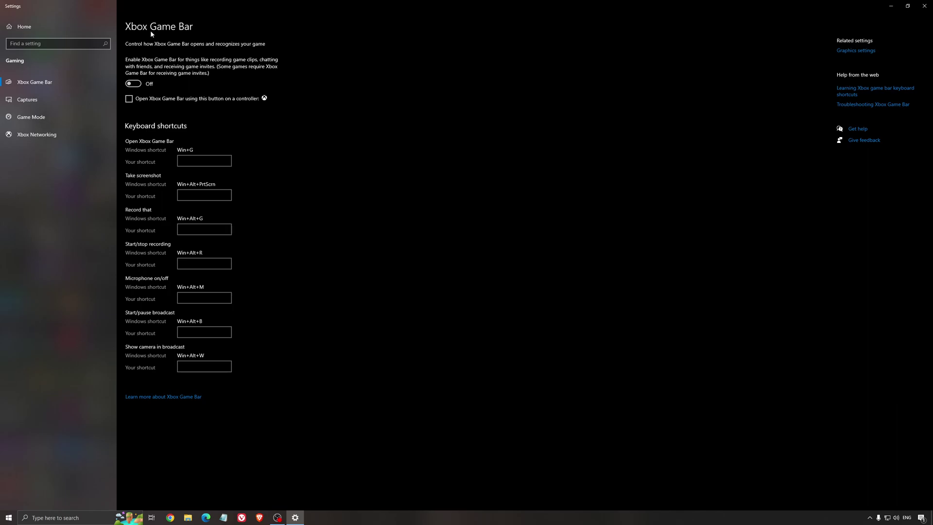
pyautogui.click(29, 99)
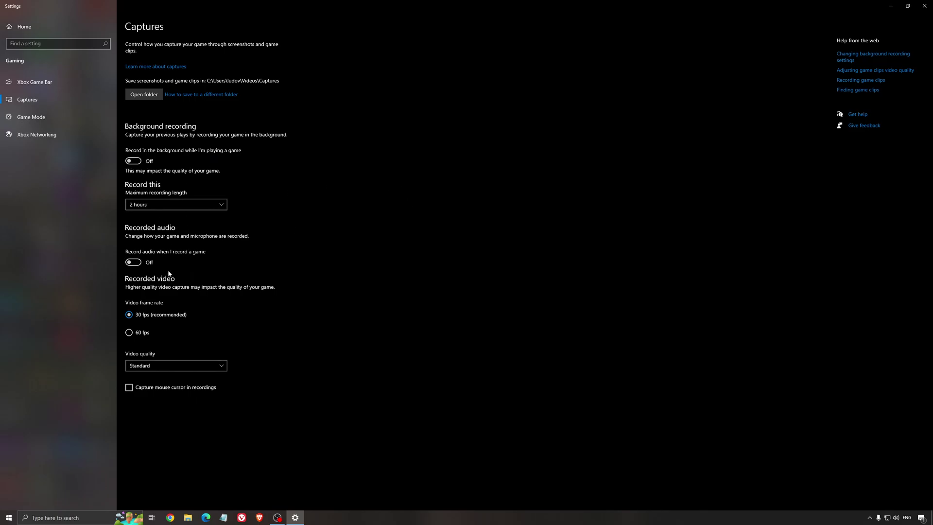
pyautogui.click(923, 6)
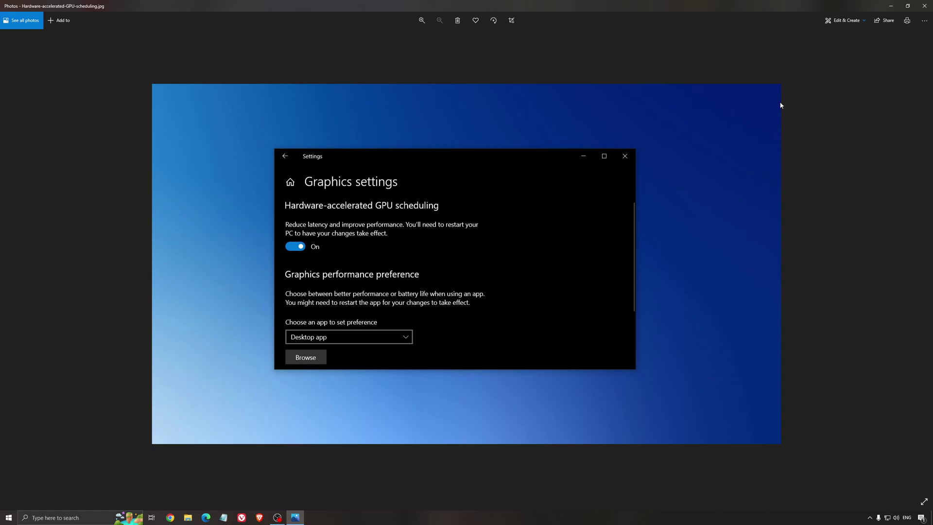
pyautogui.click(924, 6)
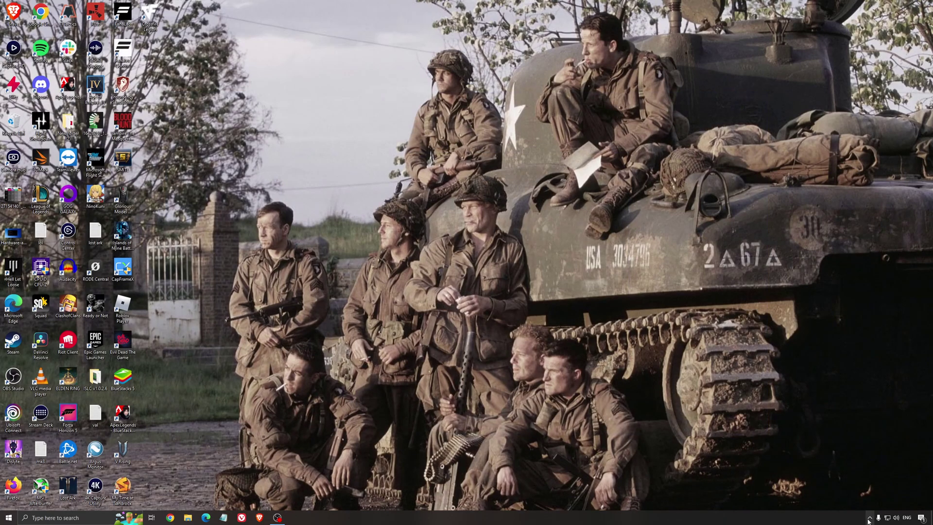
# Switch to AMD Software, check for driver updates and review the global graphics settings, closing the program when done
pyautogui.click(869, 519)
pyautogui.click(877, 488)
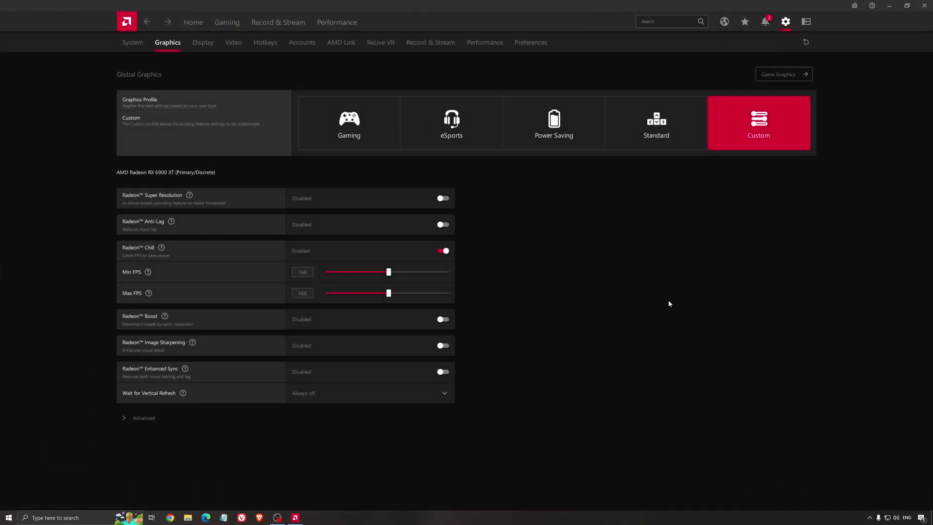
pyautogui.click(187, 22)
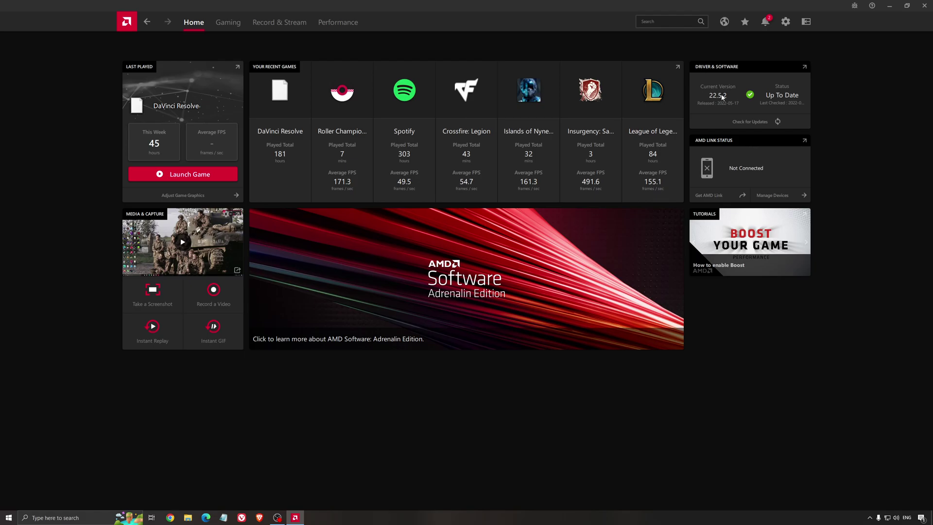
pyautogui.click(742, 120)
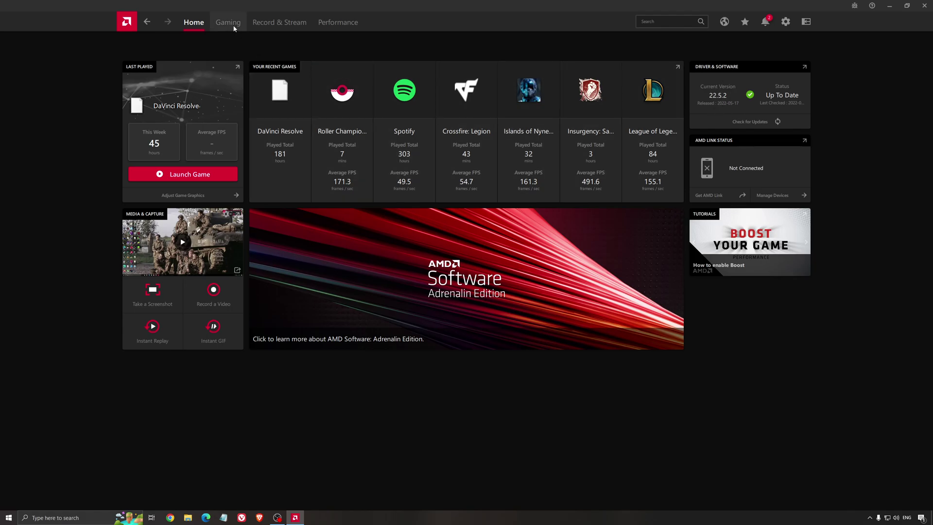
pyautogui.click(229, 23)
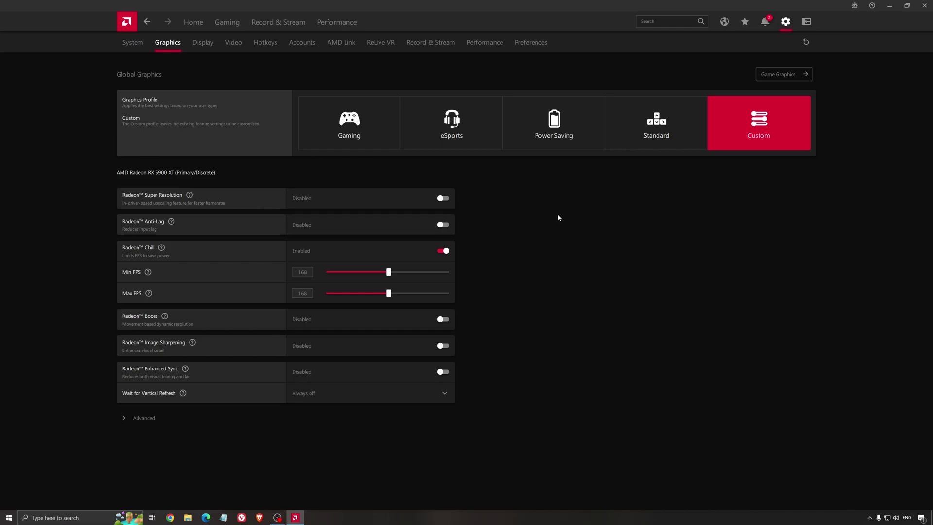
pyautogui.click(923, 7)
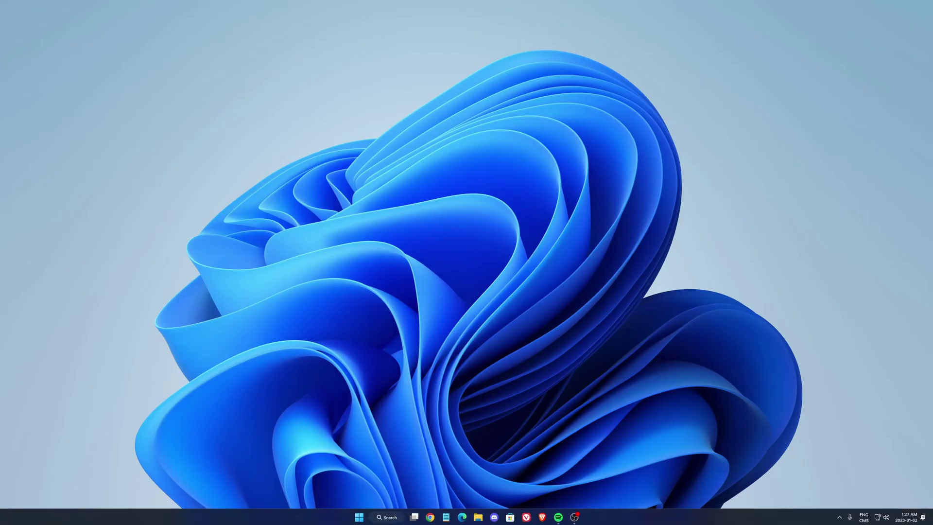
# Switch to NVIDIA Control Panel and review the global 3D settings as far as Low Latency Mode and Max Frame Rate
pyautogui.click(839, 516)
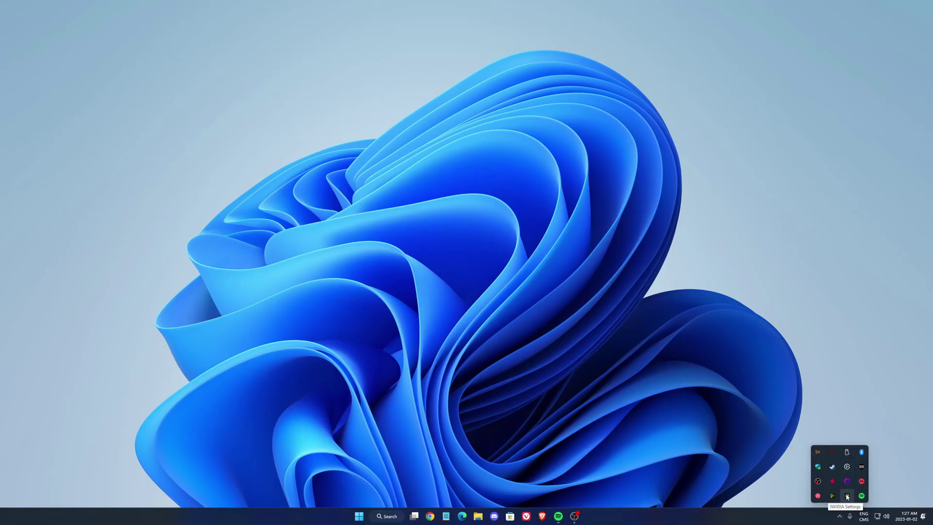
pyautogui.click(846, 494)
pyautogui.click(864, 468)
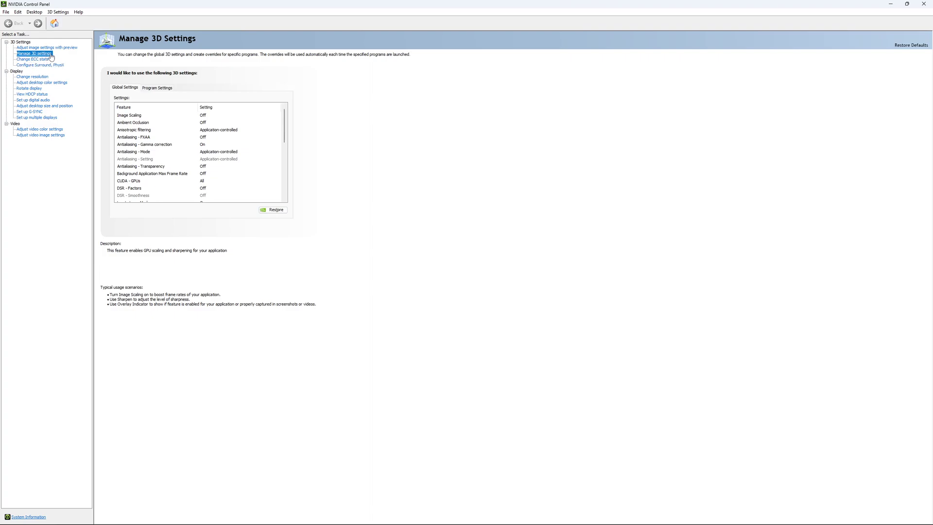
pyautogui.moveTo(285, 115); pyautogui.dragTo(289, 138)
pyautogui.moveTo(137, 147)
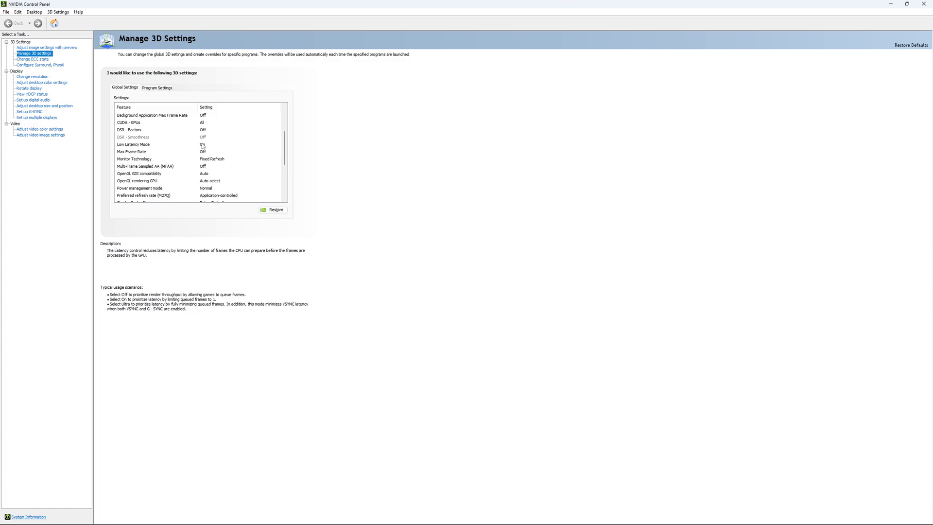
pyautogui.scroll(-1, 243, 145)
pyautogui.moveTo(252, 138)
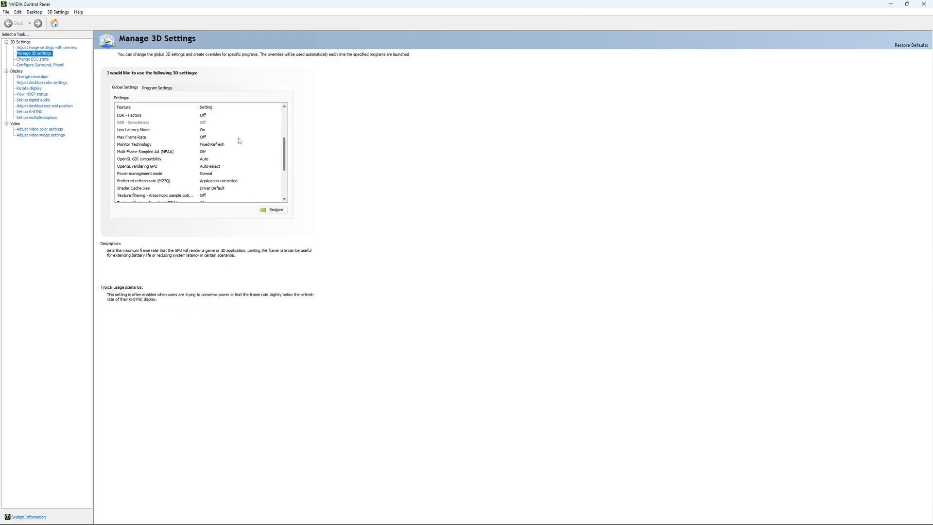
# Try a Max Frame Rate limit of 167 FPS in the global 3D settings and return the option to Off
pyautogui.click(199, 138)
pyautogui.click(199, 138)
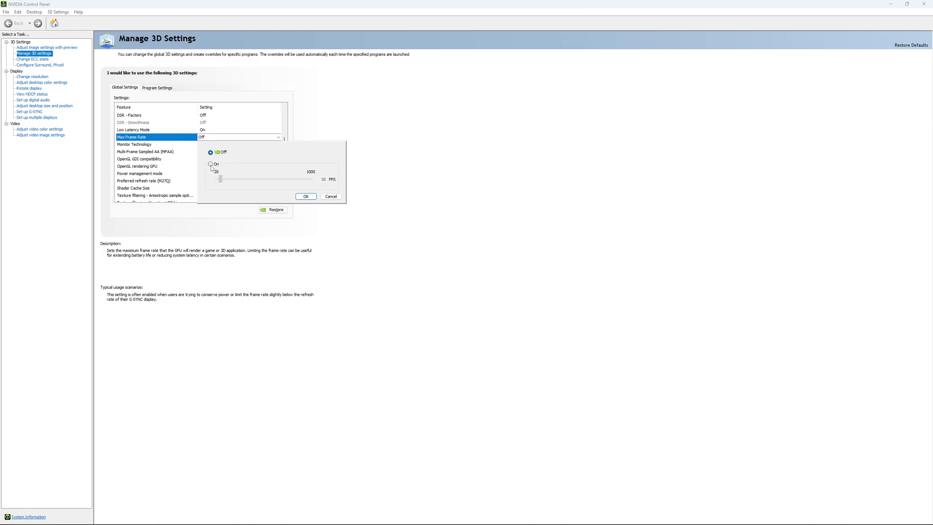
pyautogui.click(210, 164)
pyautogui.moveTo(221, 179); pyautogui.dragTo(233, 187)
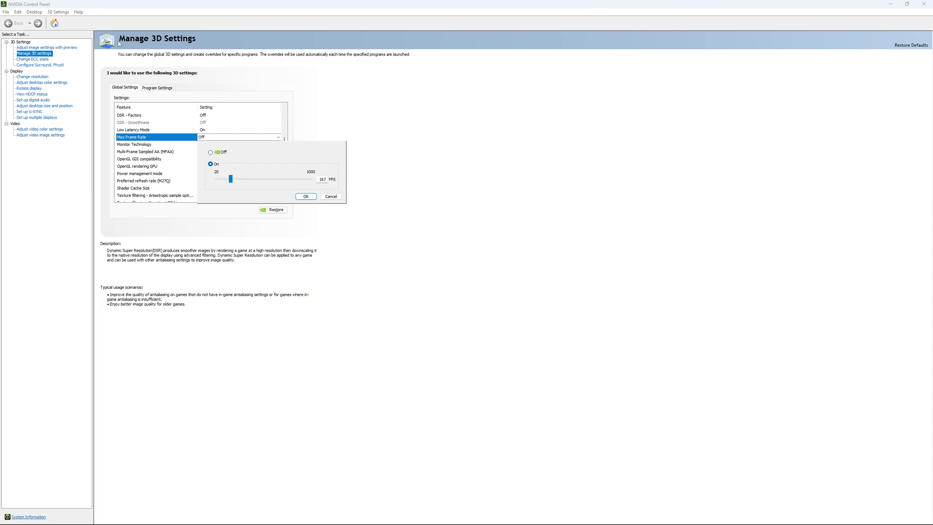
pyautogui.click(210, 152)
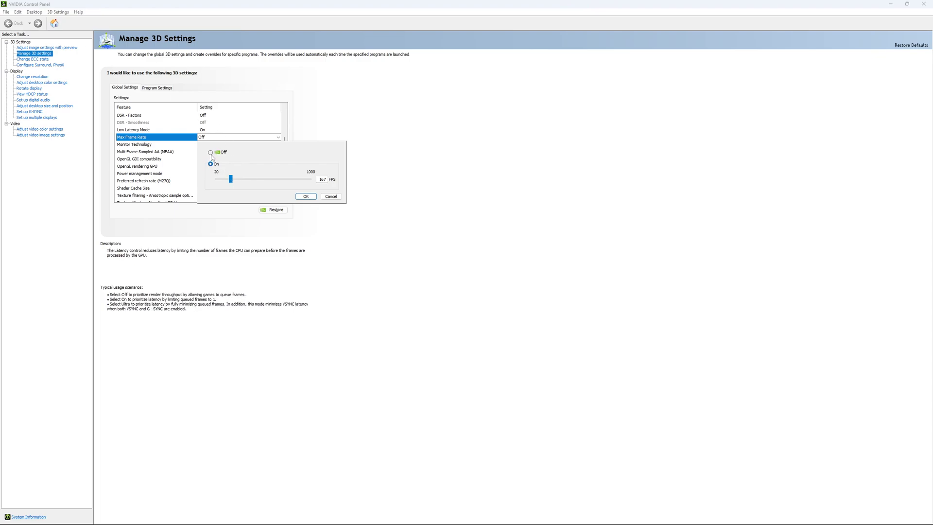
pyautogui.click(305, 197)
# Review the remaining global 3D settings and the GPU's ECC state
pyautogui.moveTo(284, 143); pyautogui.dragTo(287, 166)
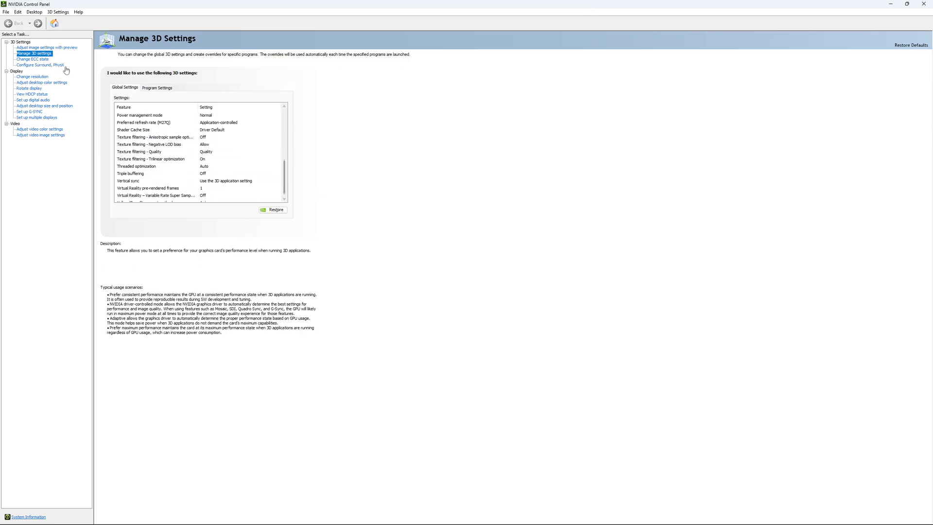
pyautogui.click(43, 60)
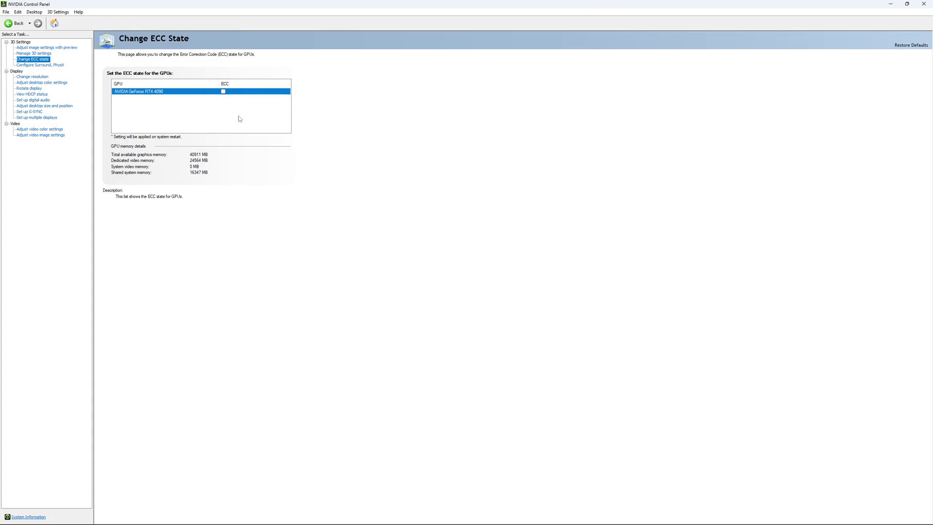
# Select a 170Hz refresh rate for the M27Q display, check the other available rates, and open the G-SYNC setup
pyautogui.click(26, 77)
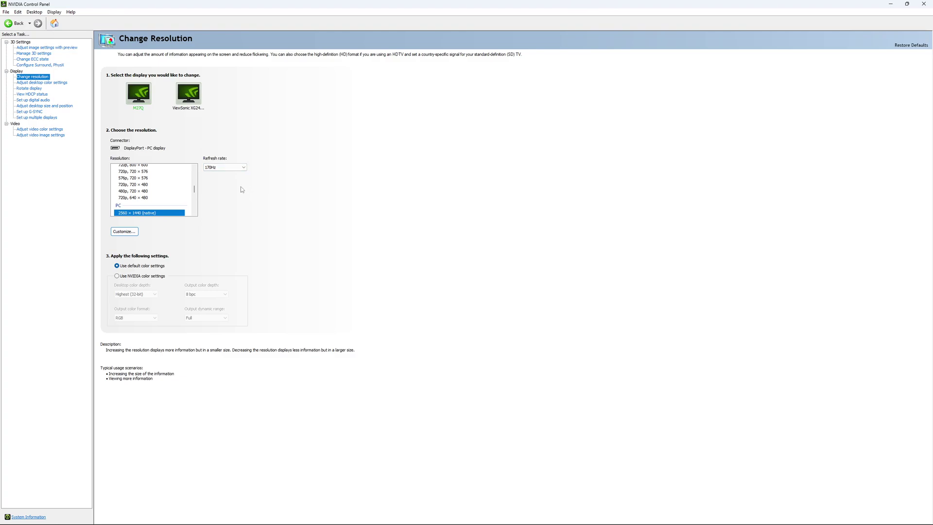
pyautogui.click(231, 168)
pyautogui.click(223, 173)
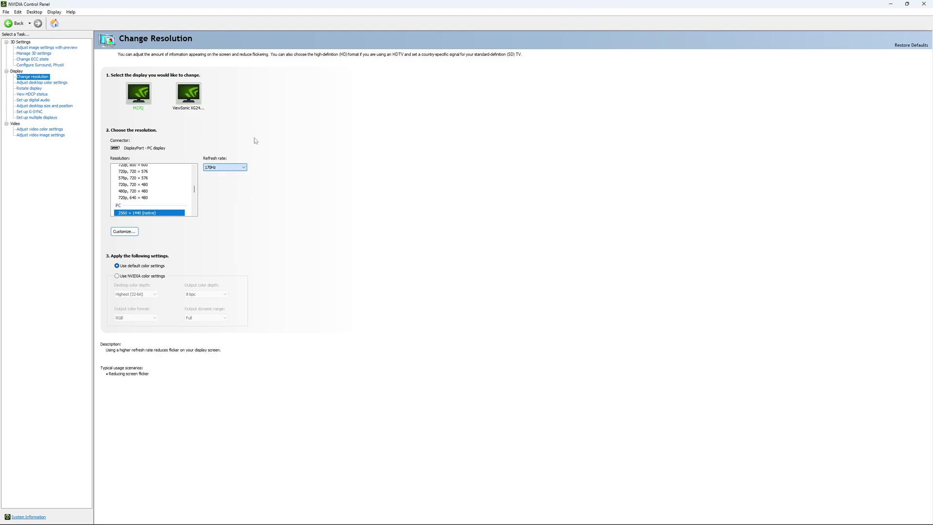
pyautogui.click(225, 167)
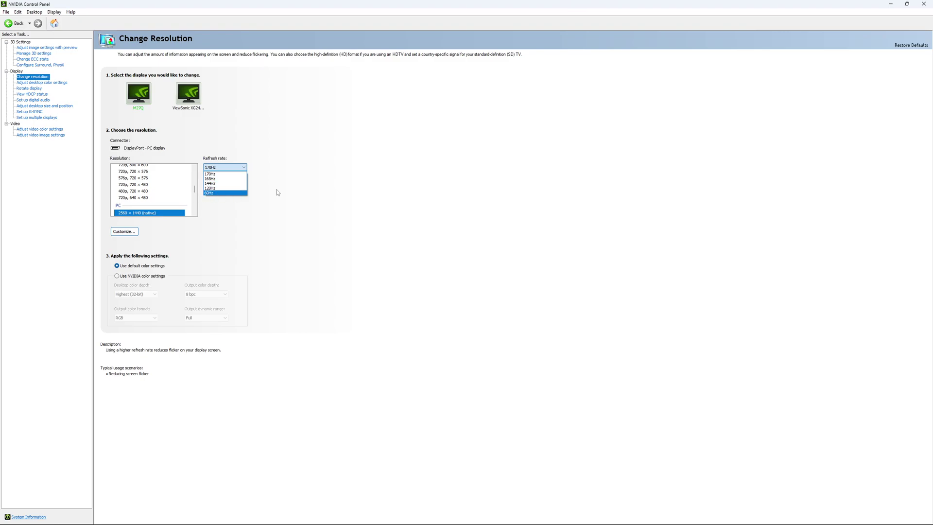
pyautogui.click(261, 195)
pyautogui.click(233, 167)
pyautogui.click(308, 172)
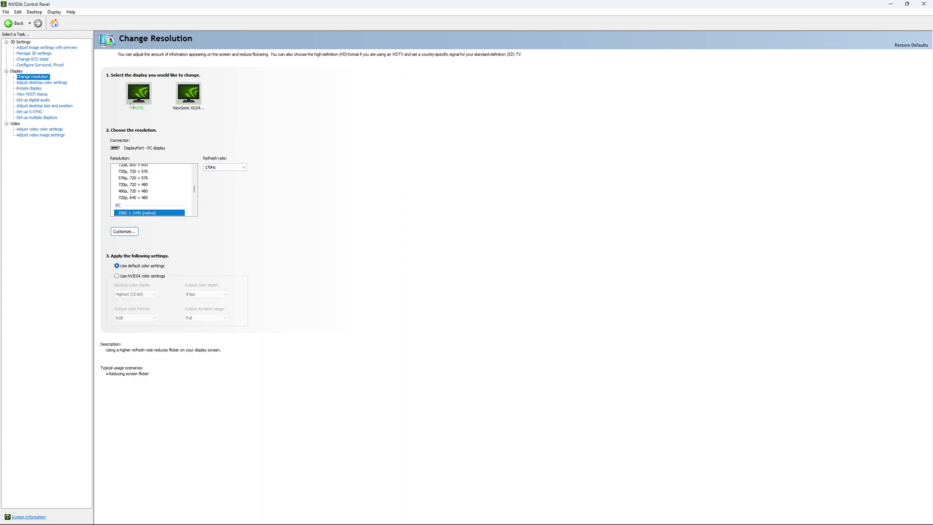
pyautogui.click(32, 112)
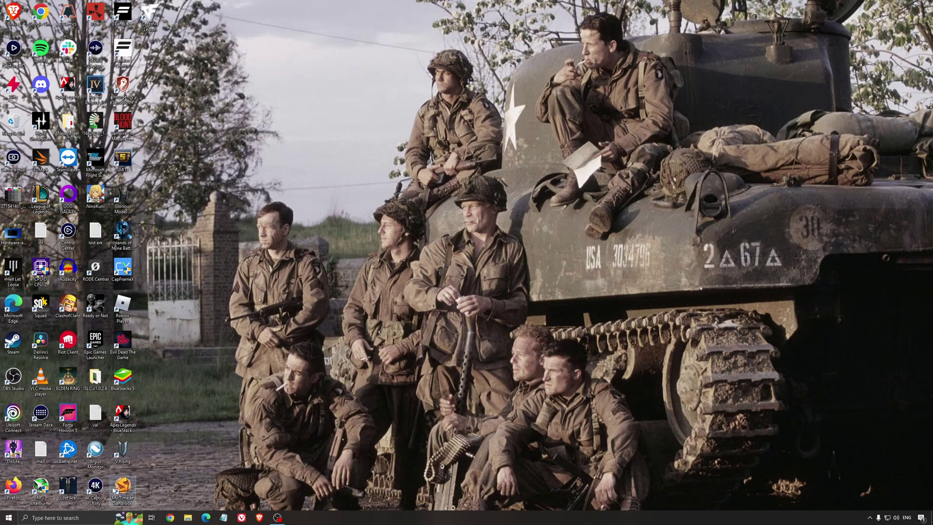
# Open the power plan settings, review the available plans in Power Options, and close the window
pyautogui.click(90, 518)
pyautogui.write('en')
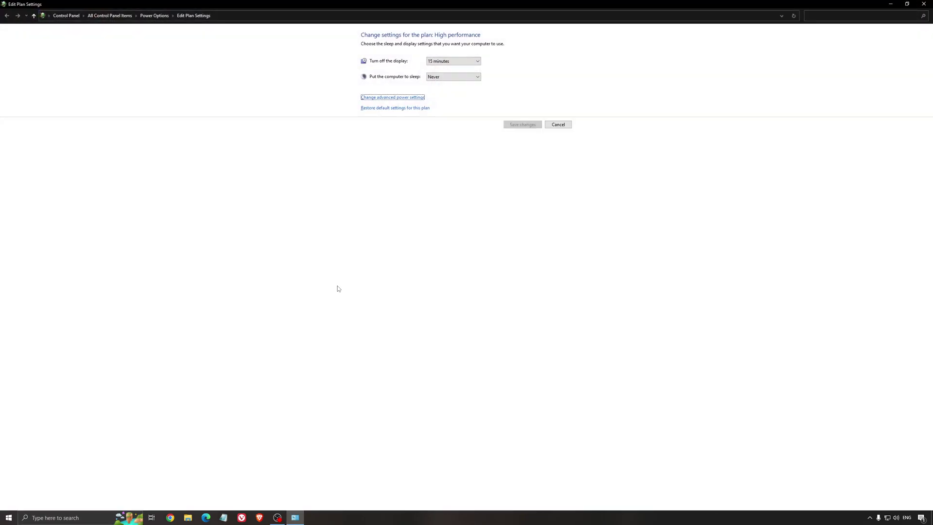
pyautogui.click(154, 16)
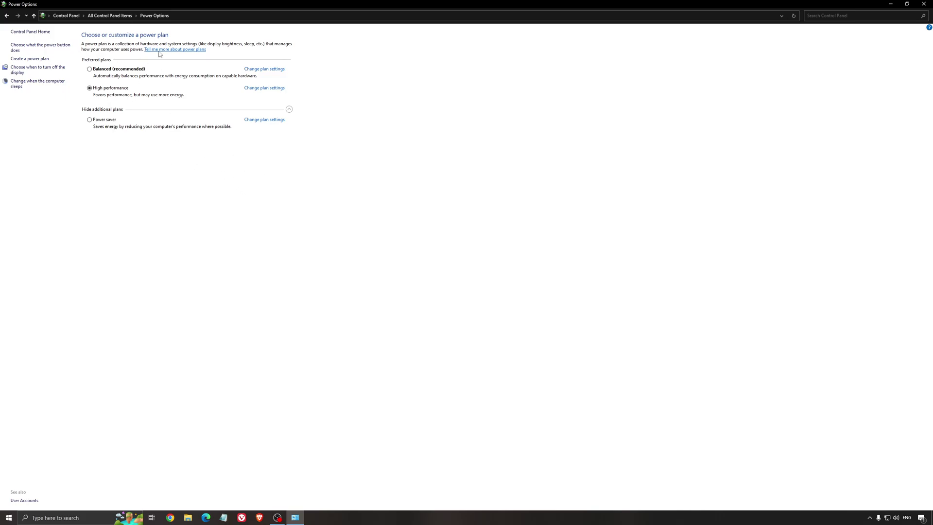
pyautogui.click(923, 4)
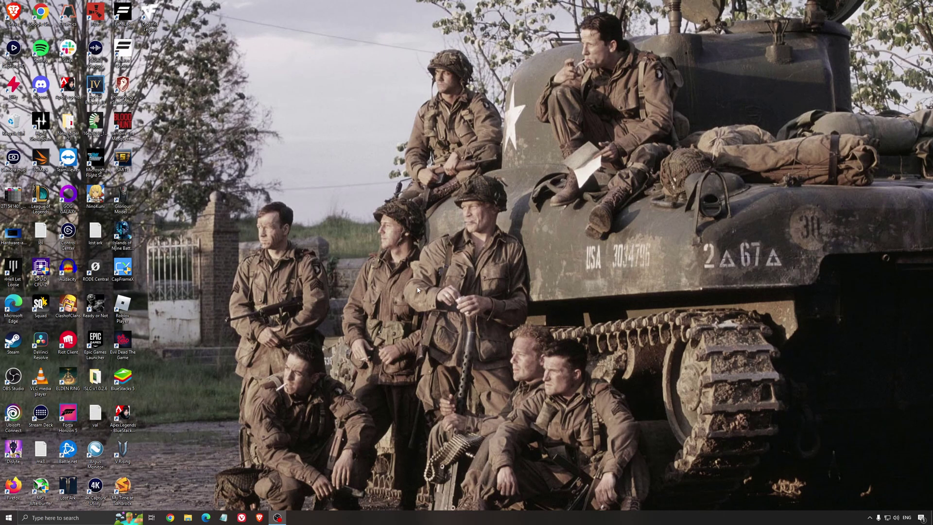
# Launch Intelligent standby list cleaner from the ISLC v1.0.2.6 folder on the desktop
pyautogui.doubleClick(95, 377)
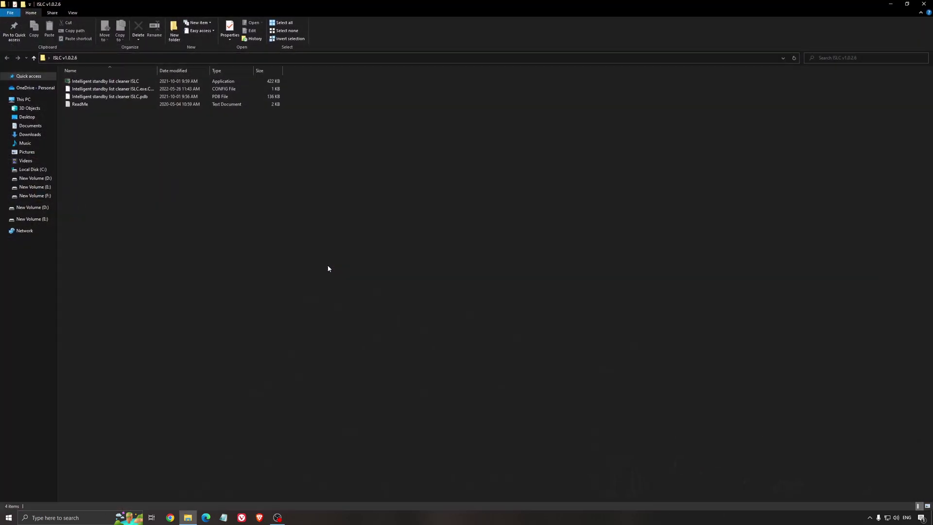
pyautogui.click(130, 82)
pyautogui.doubleClick(129, 83)
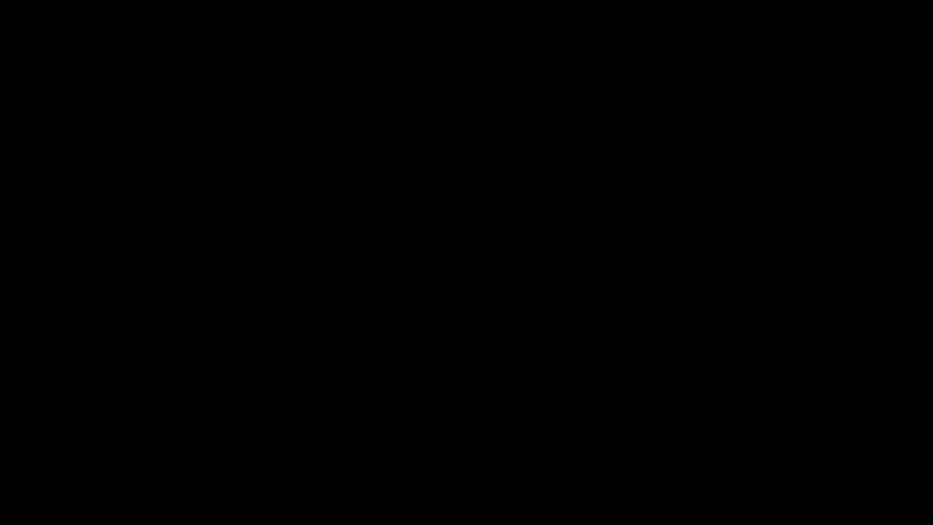
pyautogui.click(514, 205)
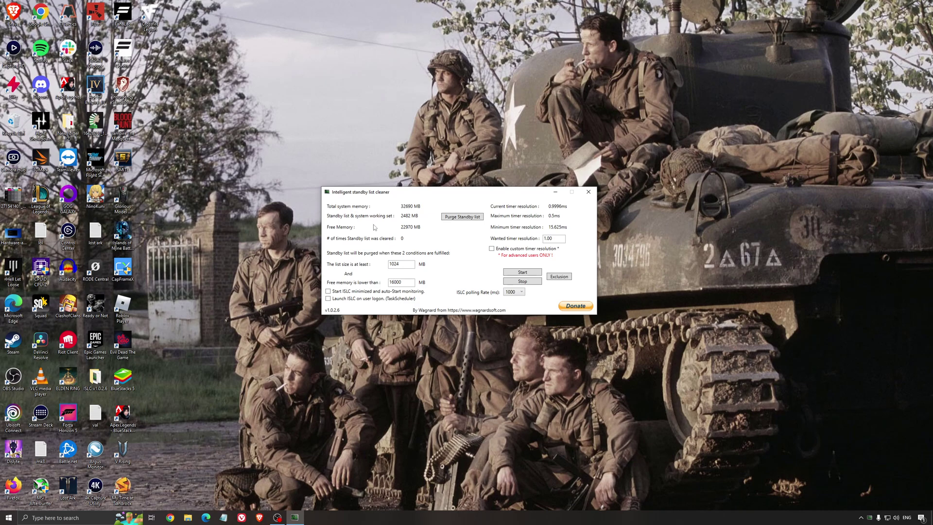
# Start the standby list monitoring in the memory cleaner and close its window
pyautogui.moveTo(387, 198); pyautogui.dragTo(384, 202)
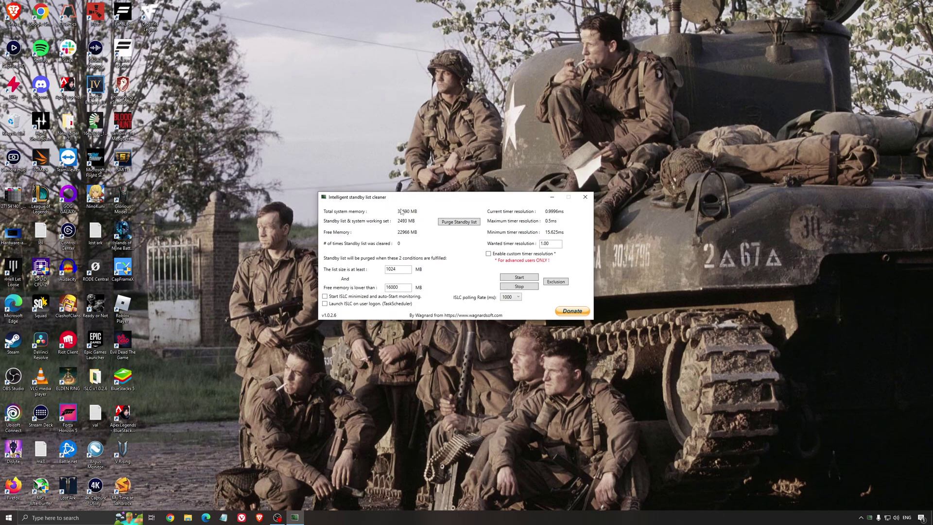
pyautogui.click(405, 287)
pyautogui.moveTo(405, 287); pyautogui.dragTo(362, 289)
pyautogui.click(519, 277)
pyautogui.moveTo(494, 197); pyautogui.dragTo(526, 196)
pyautogui.click(582, 197)
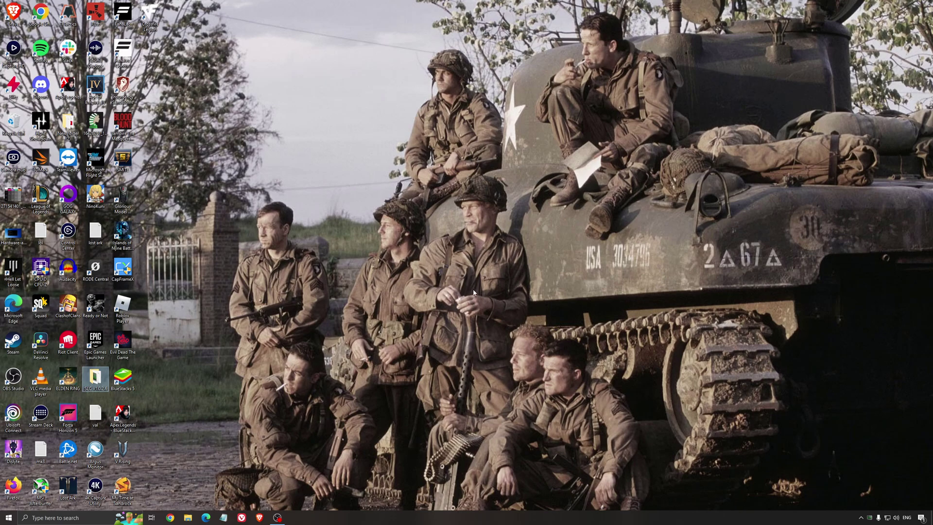
pyautogui.click(452, 265)
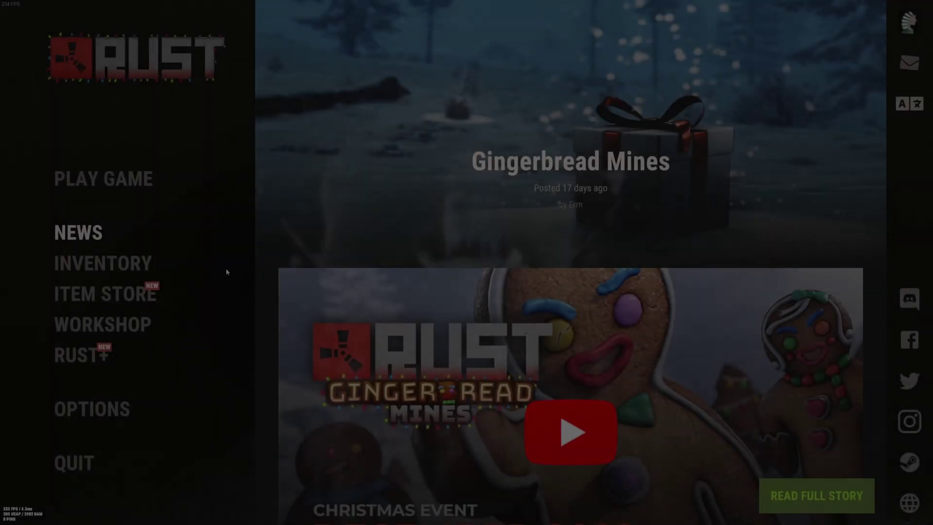
# Open the options in Rust, try the field of view at 80, and set it to 90
pyautogui.click(97, 409)
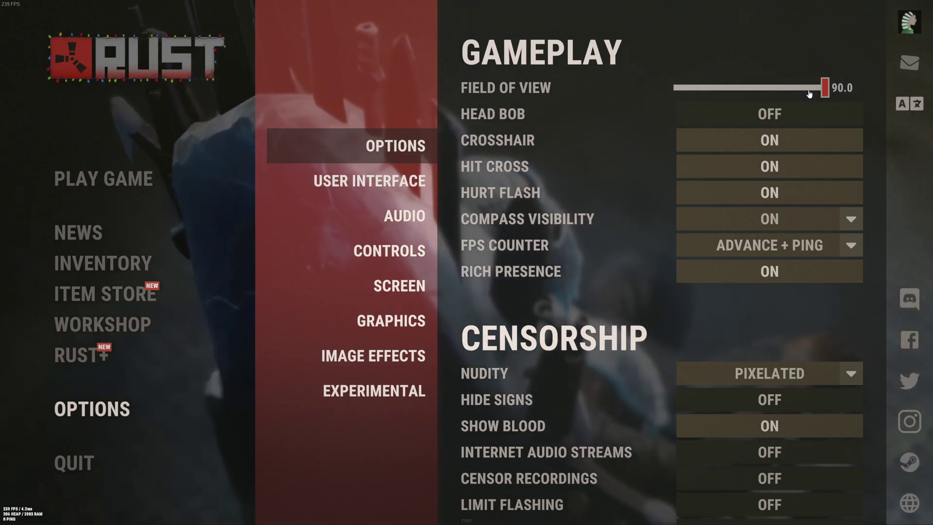
pyautogui.moveTo(824, 94); pyautogui.dragTo(860, 80)
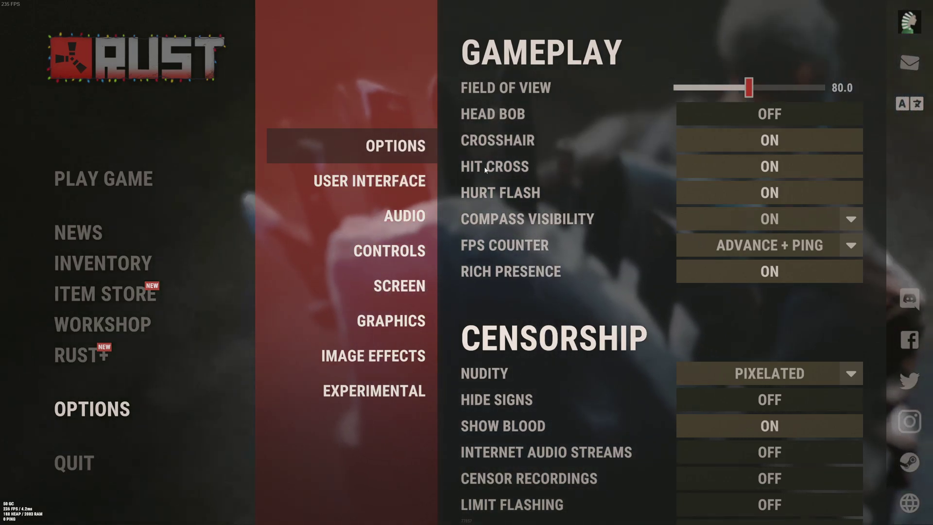
pyautogui.moveTo(496, 210)
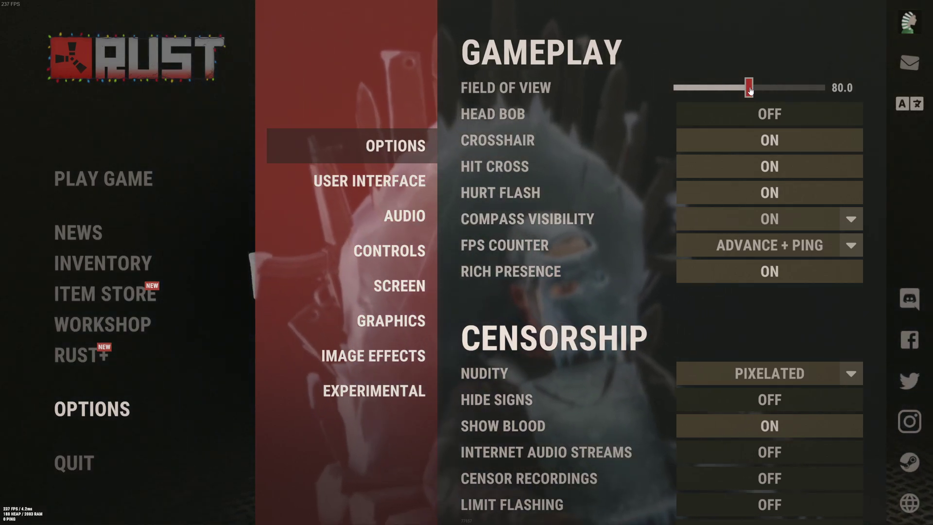
pyautogui.moveTo(748, 88); pyautogui.dragTo(861, 80)
# Review the gameplay, censorship and physics settings, from head bob to max gibs
pyautogui.moveTo(479, 113)
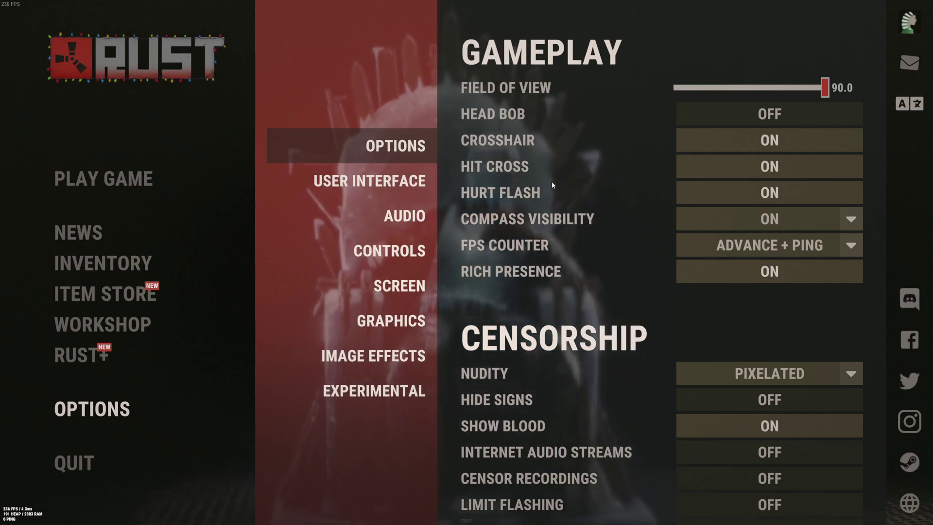
pyautogui.scroll(-1, 581, 205)
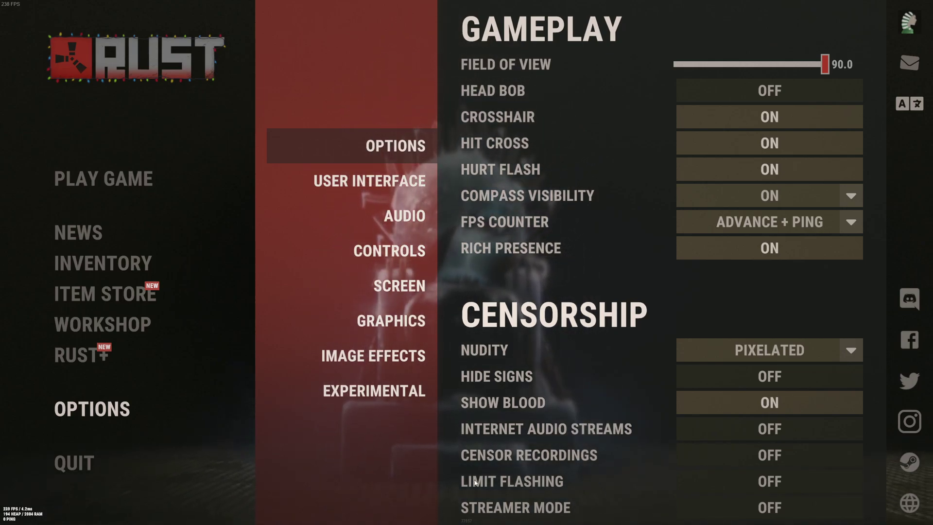
pyautogui.scroll(-2, 596, 432)
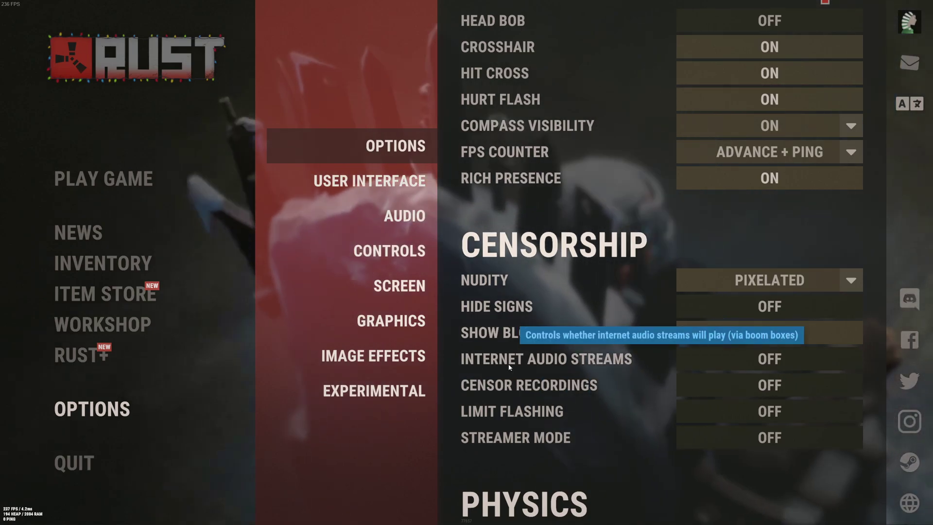
pyautogui.scroll(-4, 629, 369)
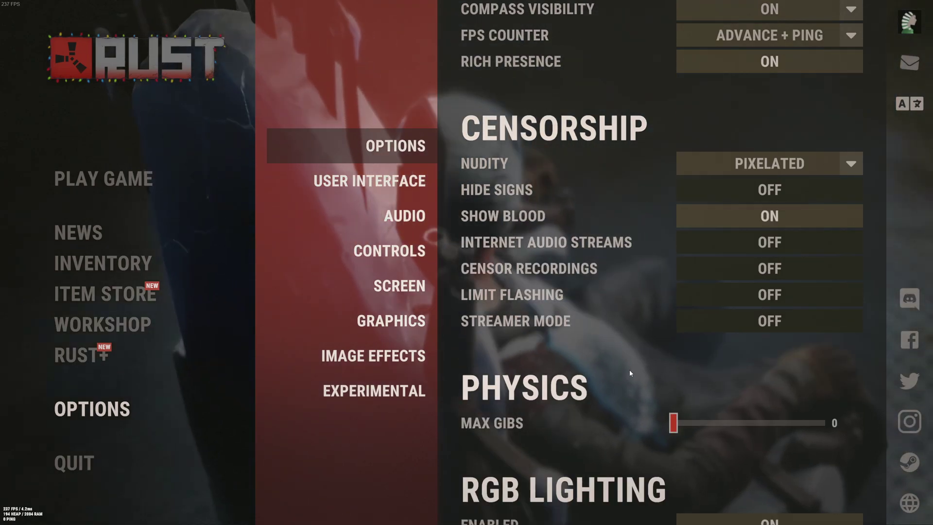